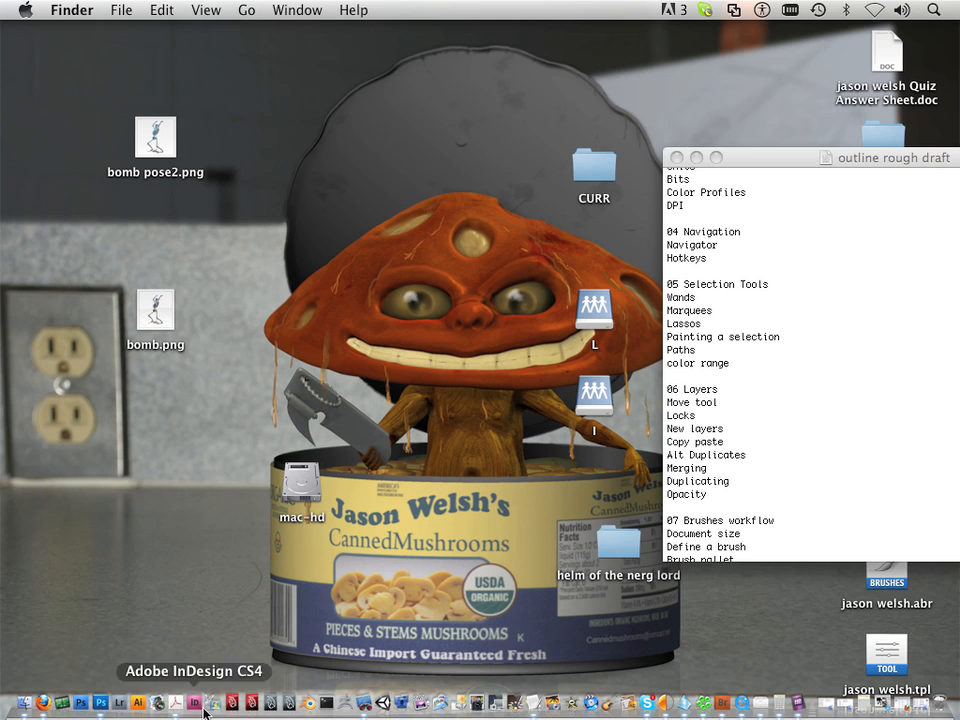
# Switch to Photoshop, create an 8.5 by 11 inch document at 72 pixels/inch, and enlarge its window to show the whole page.
pyautogui.click(99, 706)
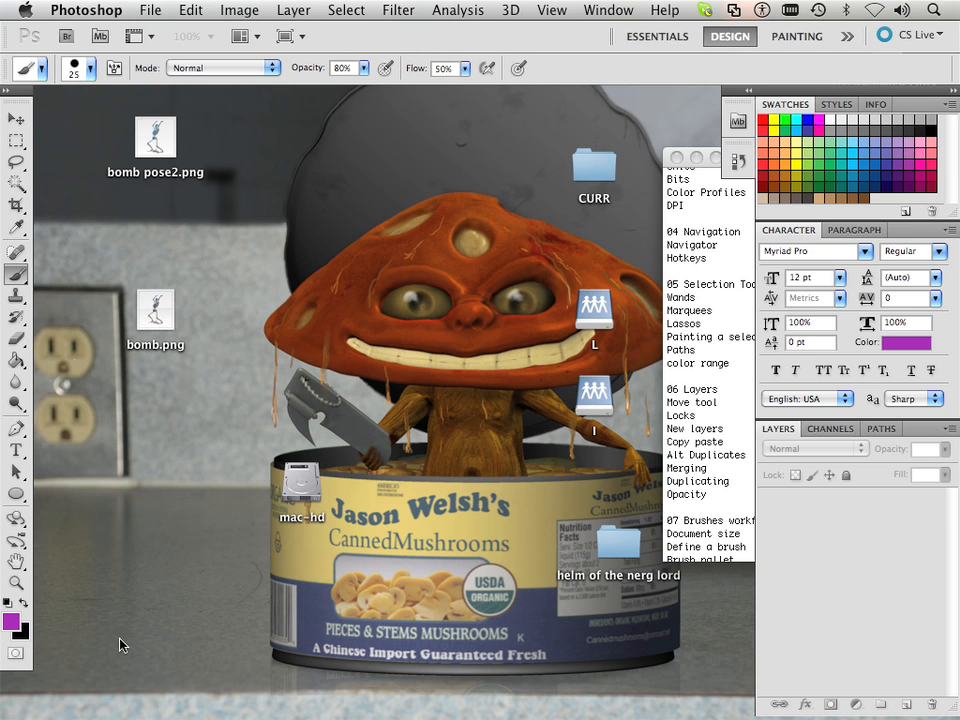
pyautogui.click(150, 10)
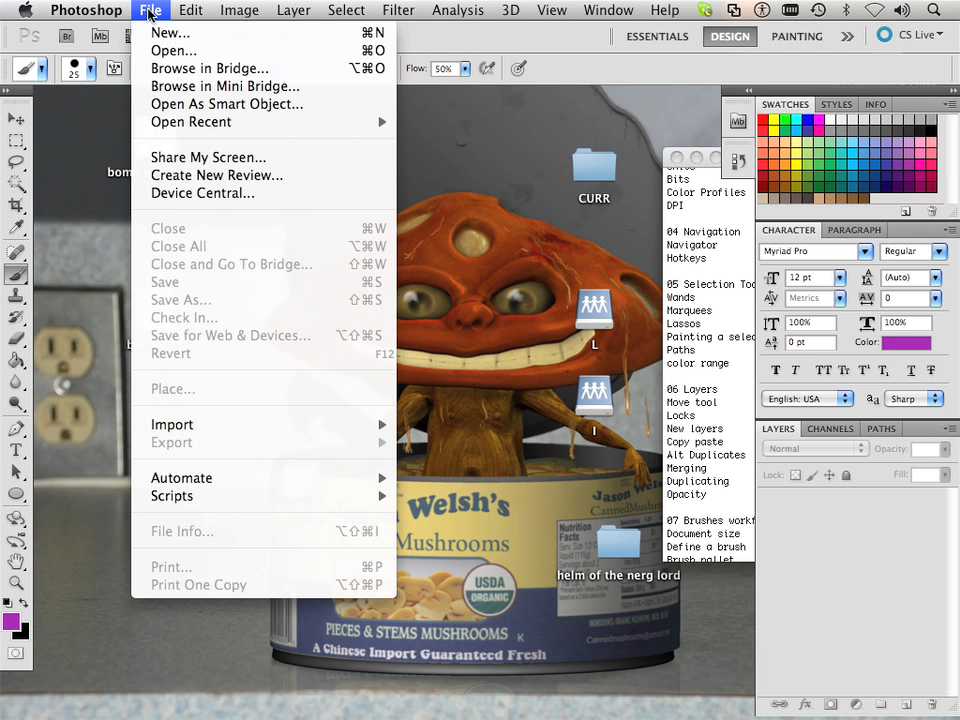
pyautogui.click(155, 31)
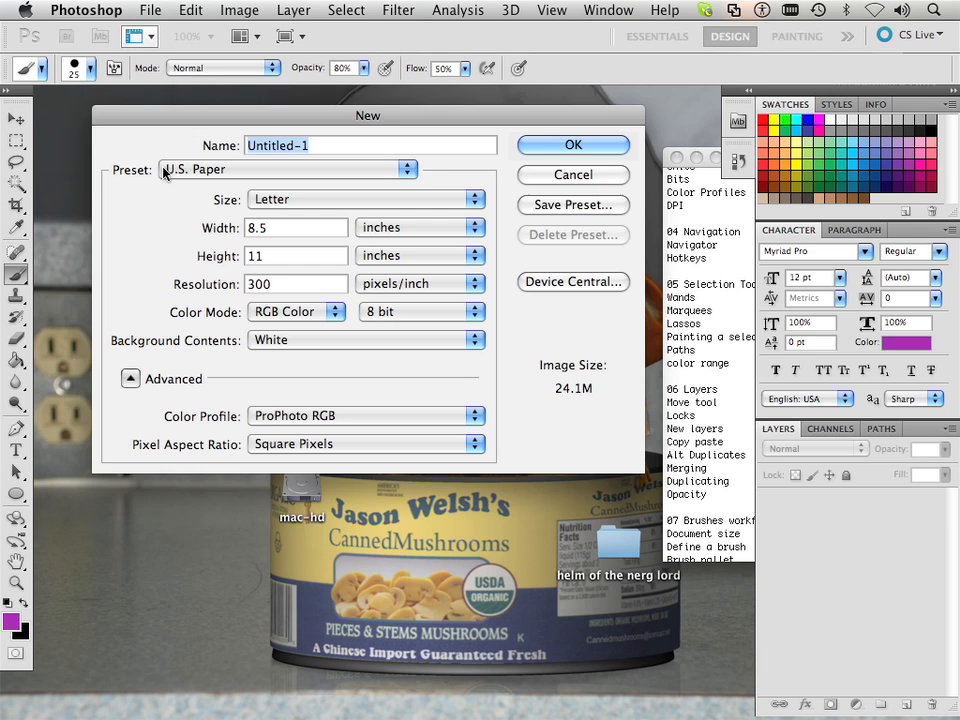
pyautogui.doubleClick(258, 285)
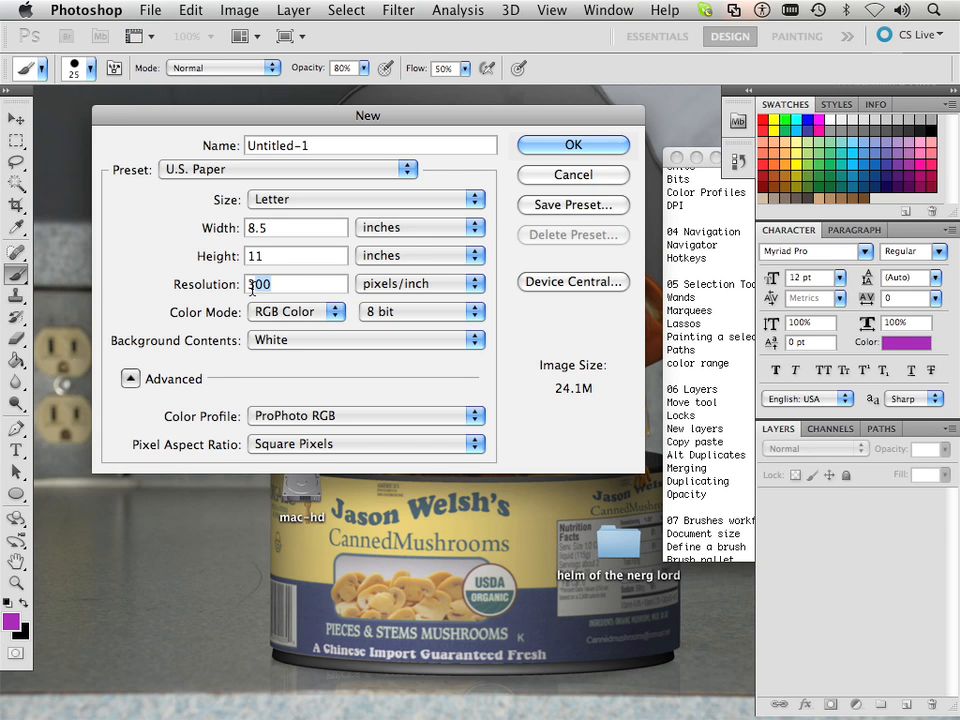
pyautogui.moveTo(277, 284); pyautogui.dragTo(245, 282)
pyautogui.write('72')
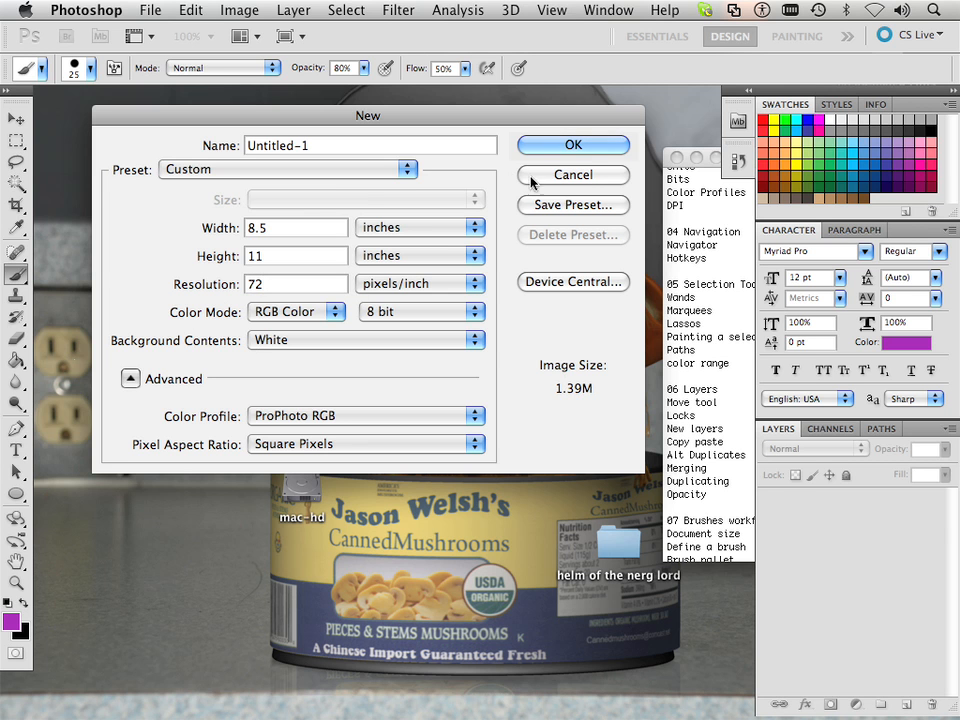
pyautogui.click(553, 146)
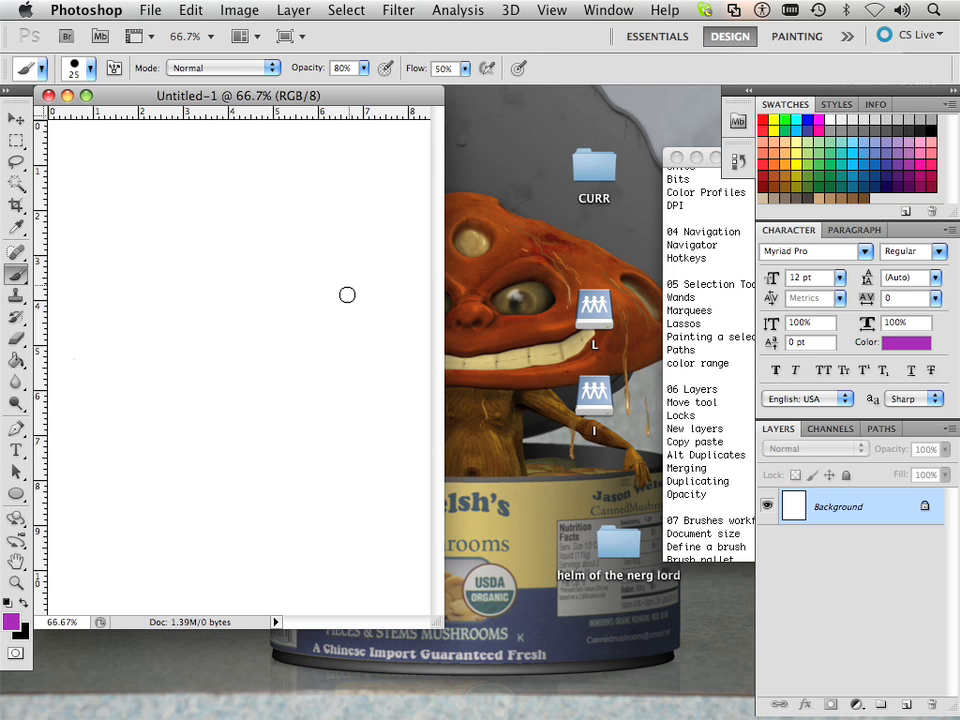
pyautogui.moveTo(437, 624); pyautogui.dragTo(703, 700)
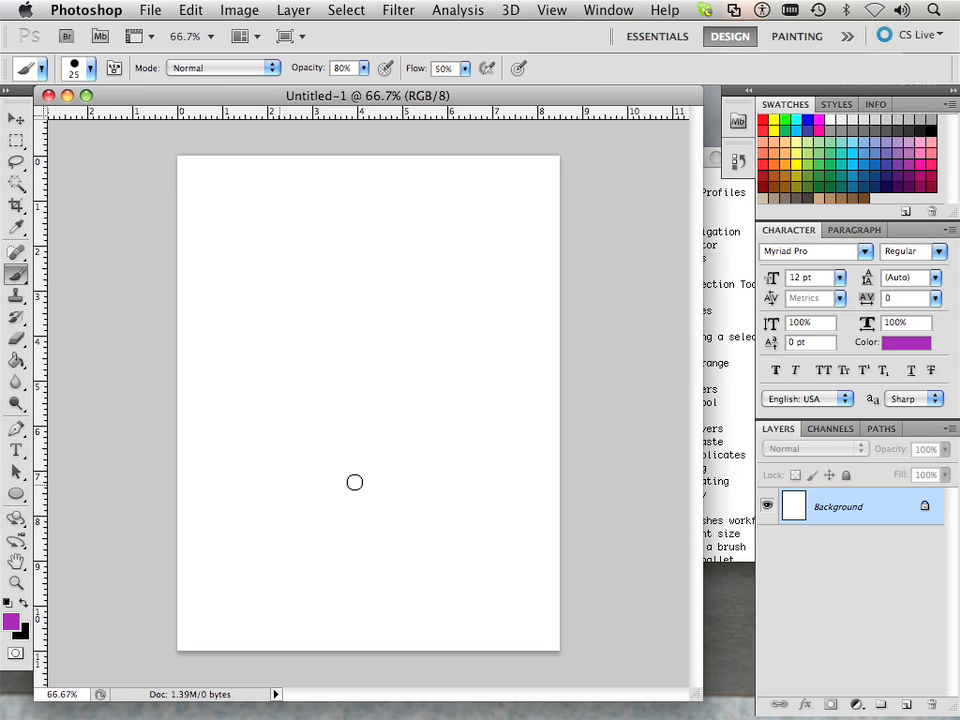
# Add a new layer above the background and fill it with black using the Paint Bucket tool.
pyautogui.click(908, 705)
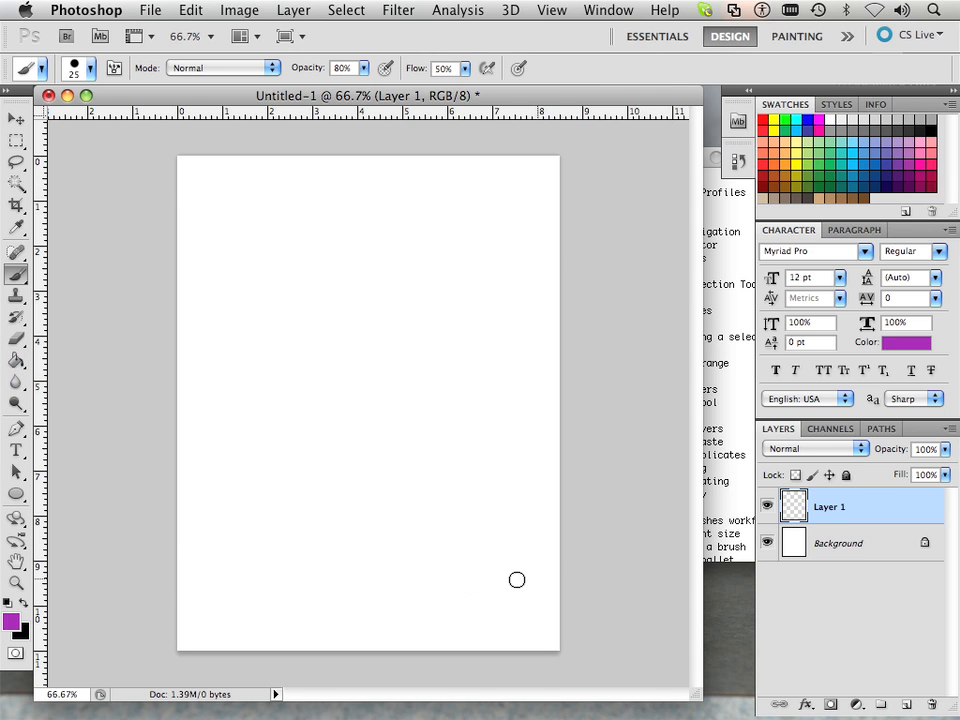
pyautogui.click(17, 364)
pyautogui.click(18, 368)
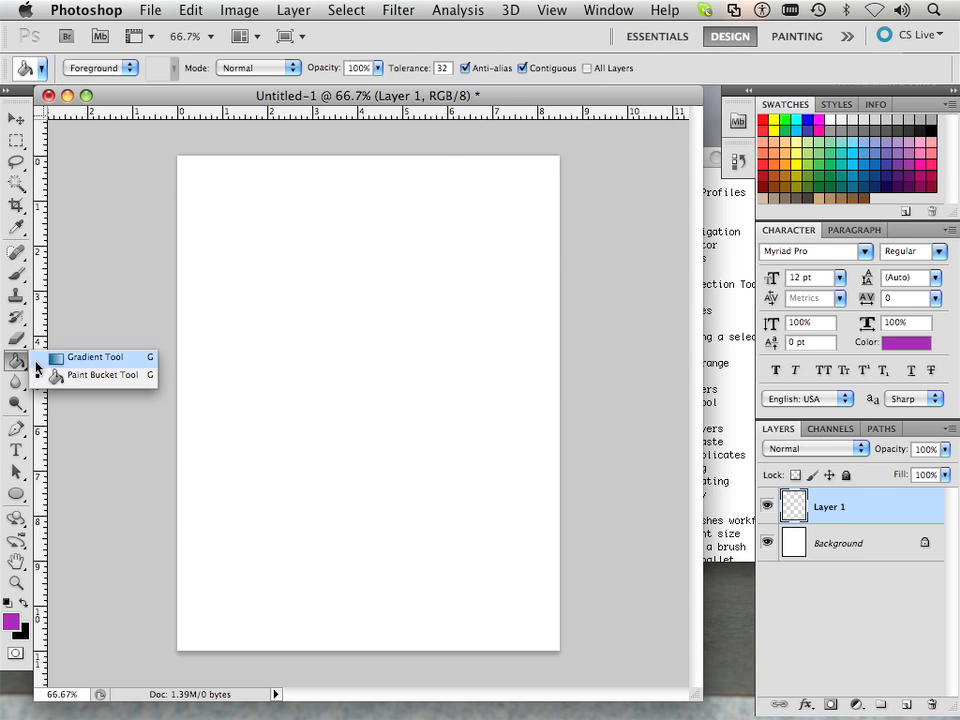
pyautogui.click(100, 376)
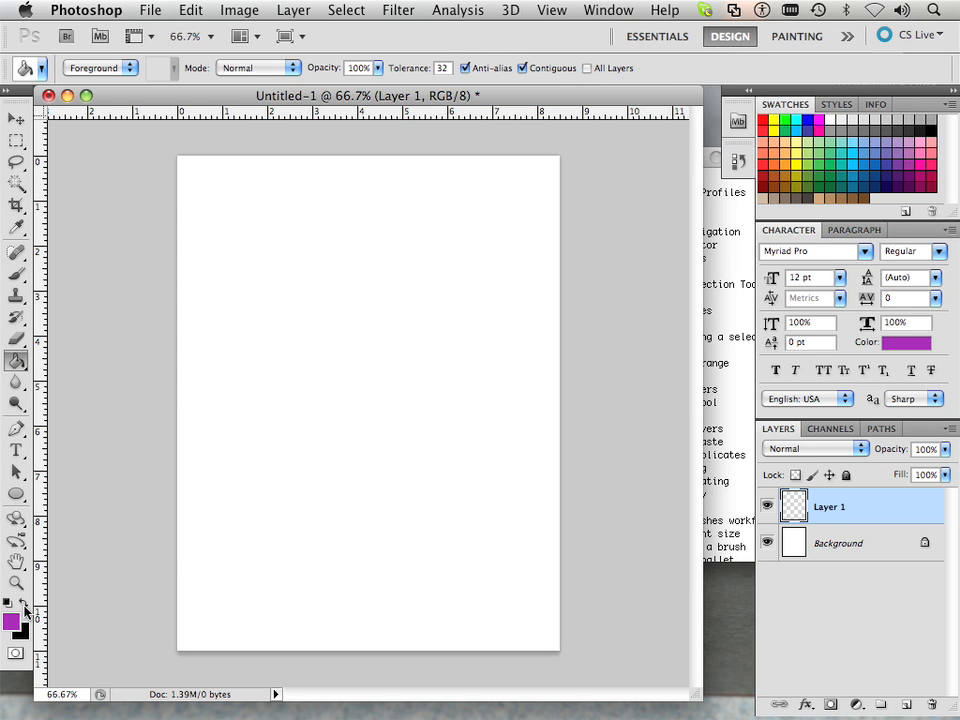
pyautogui.click(24, 604)
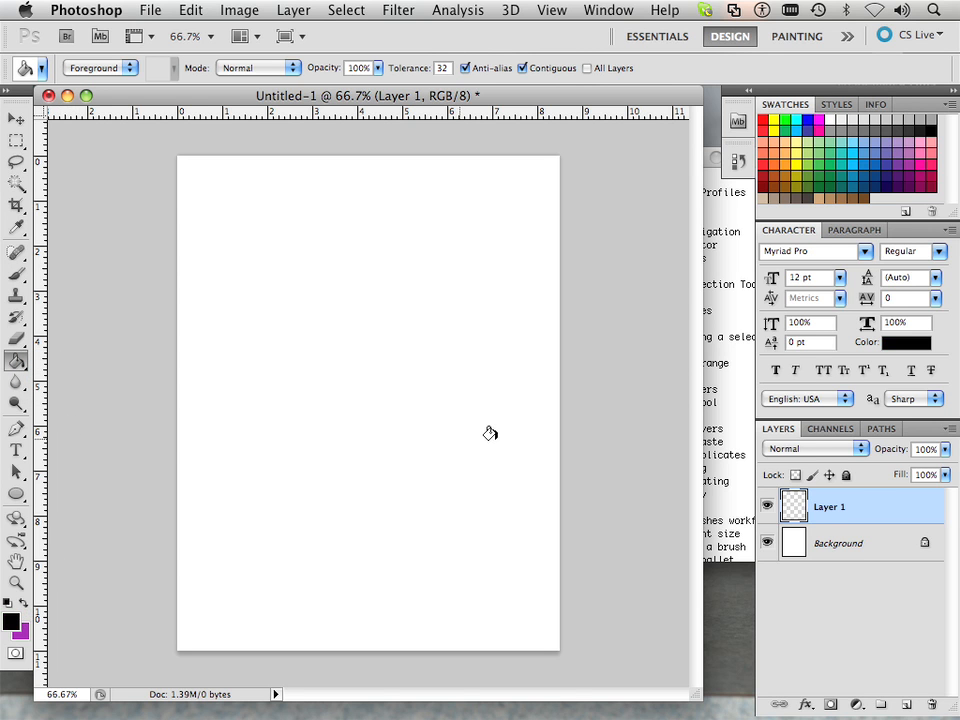
pyautogui.click(337, 392)
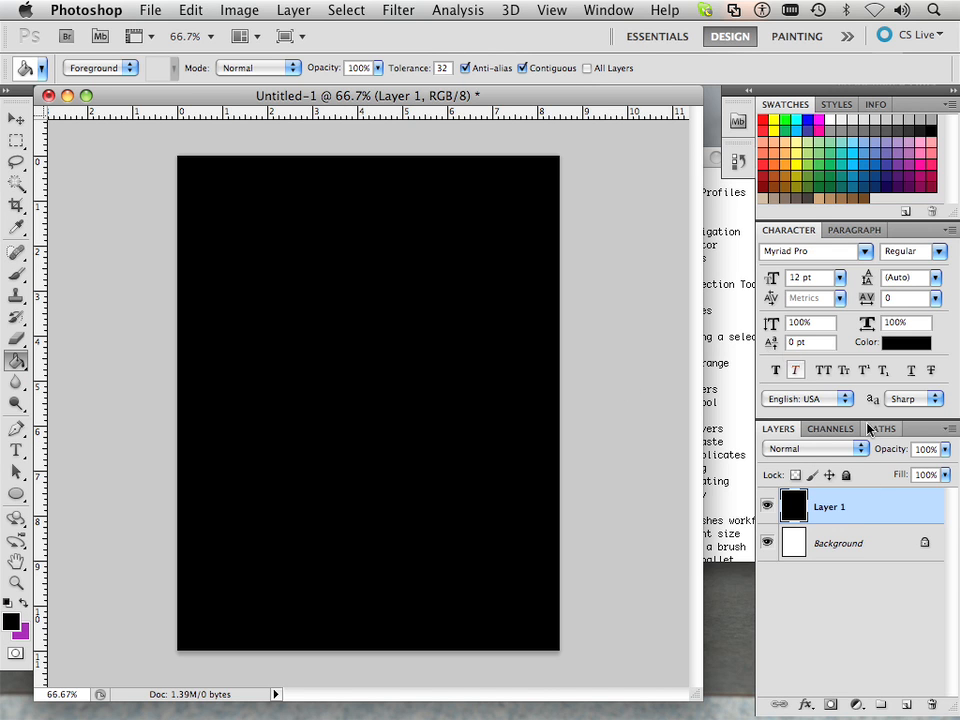
# Lower the opacity of the black layer until the page shows as a medium gray.
pyautogui.click(945, 450)
pyautogui.moveTo(942, 467); pyautogui.dragTo(898, 470)
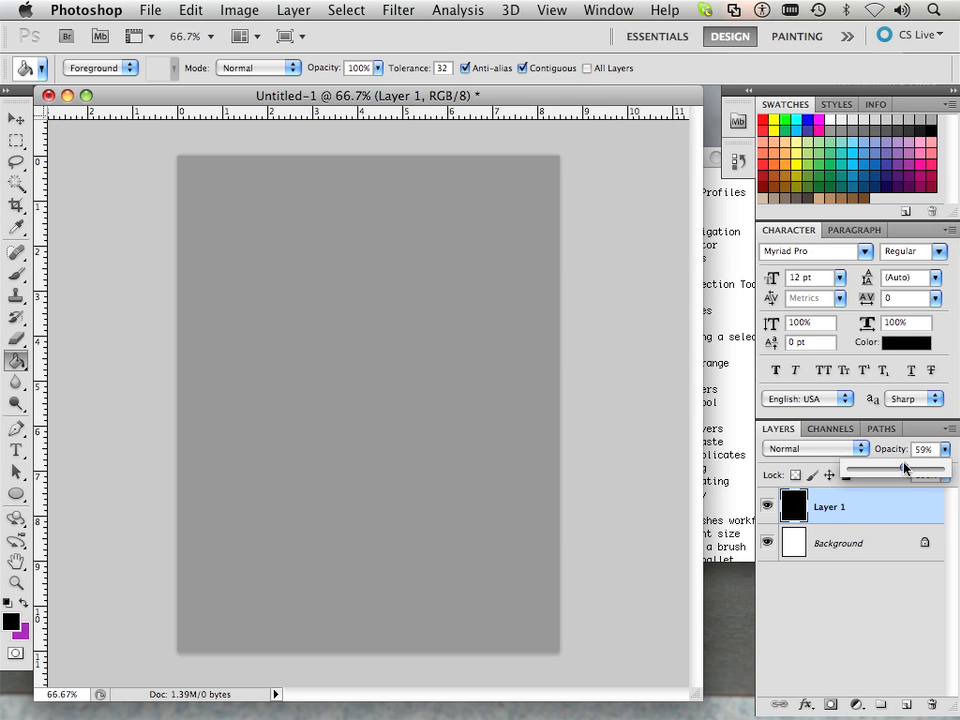
pyautogui.moveTo(905, 469)
pyautogui.mouseDown()
pyautogui.moveTo(873, 470)
pyautogui.moveTo(898, 468)
pyautogui.mouseUp()
# Add another layer above the black one and choose a bright red foreground color for the Brush tool.
pyautogui.click(906, 706)
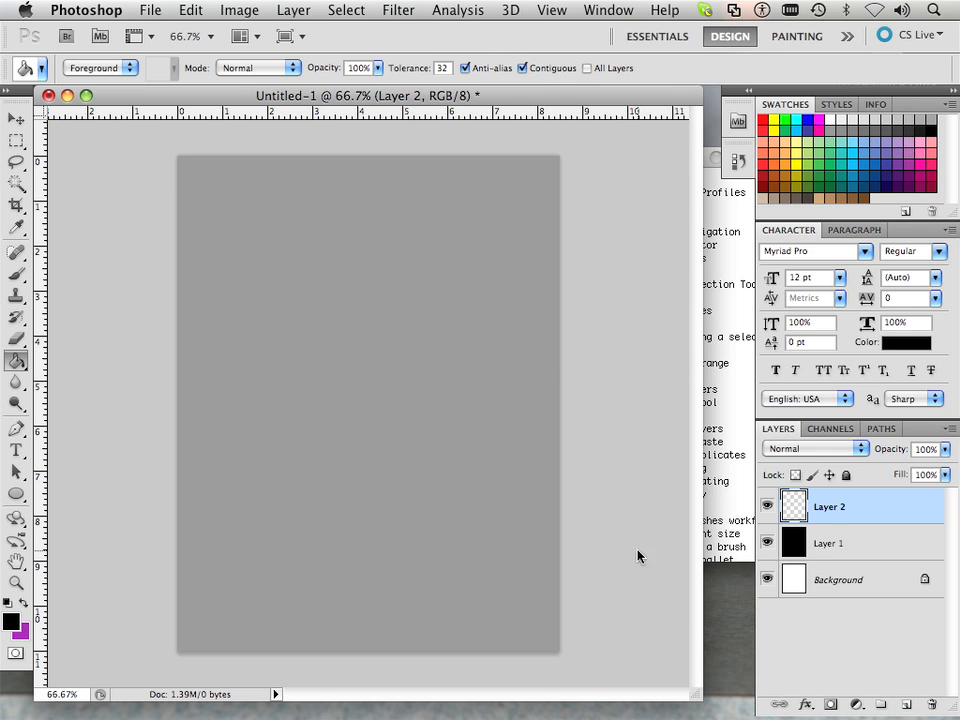
pyautogui.click(15, 273)
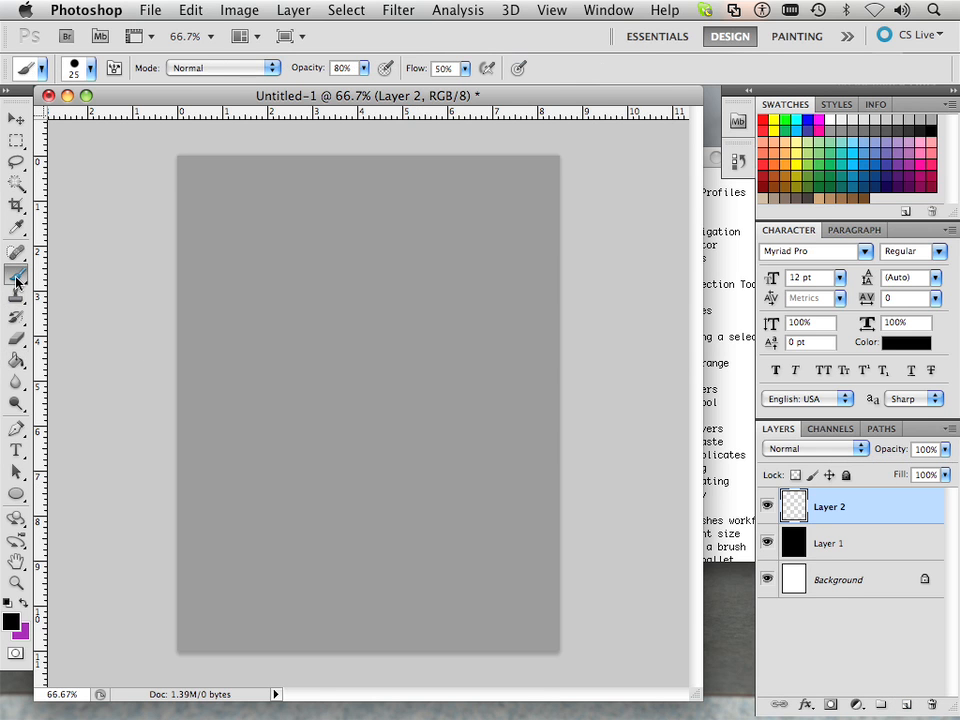
pyautogui.click(13, 624)
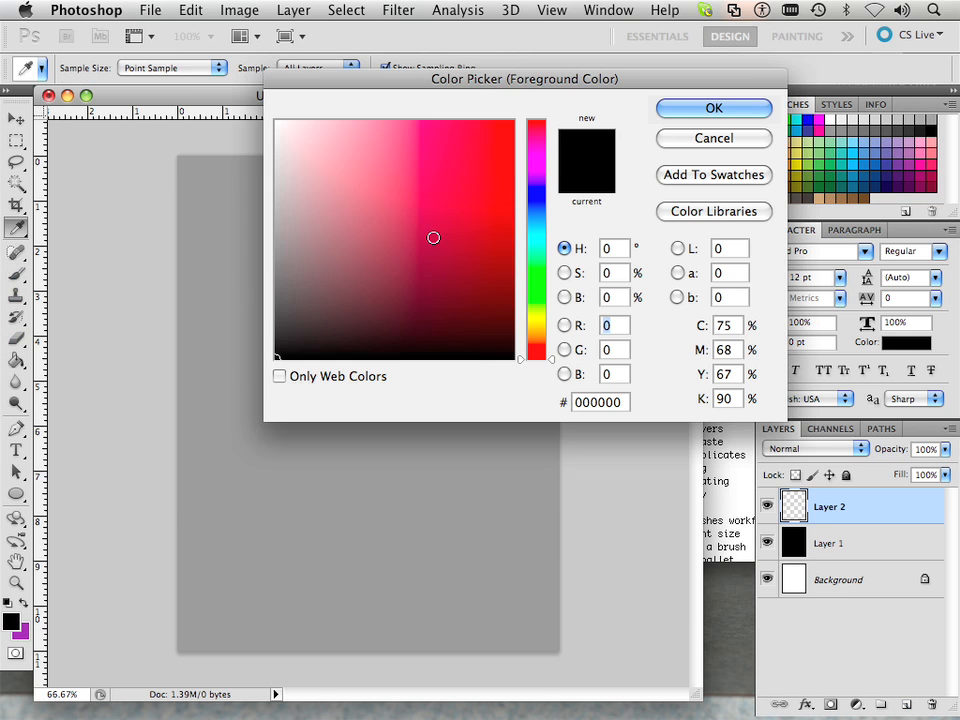
pyautogui.click(466, 216)
pyautogui.click(674, 116)
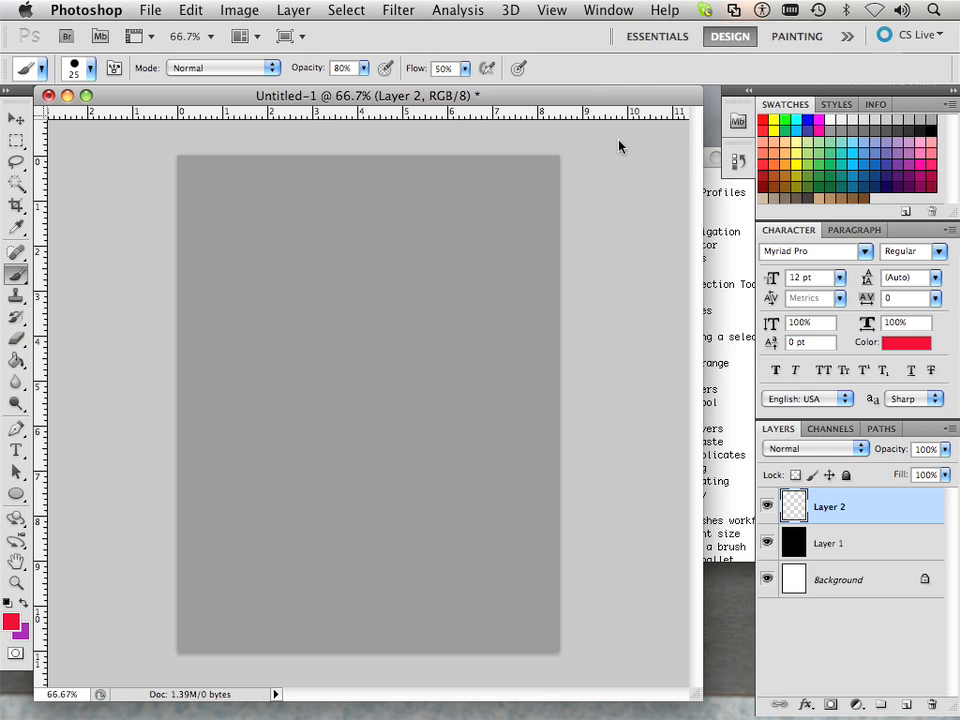
# Enlarge the brush to a size of 90 pixels.
pyautogui.press(']')
pyautogui.press(']')
pyautogui.press(']')
pyautogui.press(']')
pyautogui.press(']')
pyautogui.press(']')
pyautogui.press(']')
pyautogui.press(']')
pyautogui.press(']')
pyautogui.press(']')
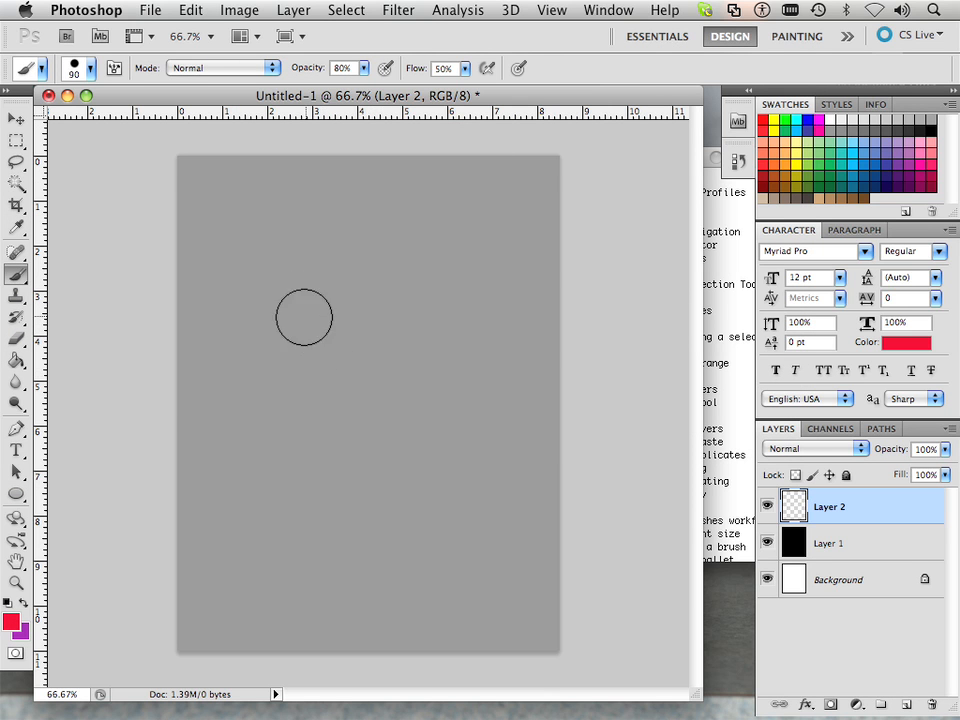
pyautogui.press(']')
pyautogui.press(']')
pyautogui.press(']')
pyautogui.press(']')
pyautogui.press(']')
pyautogui.press(']')
pyautogui.press('[')
pyautogui.press('[')
pyautogui.press('[')
pyautogui.press('[')
pyautogui.press('[')
pyautogui.press('[')
pyautogui.press('[')
pyautogui.press('[')
pyautogui.press('[')
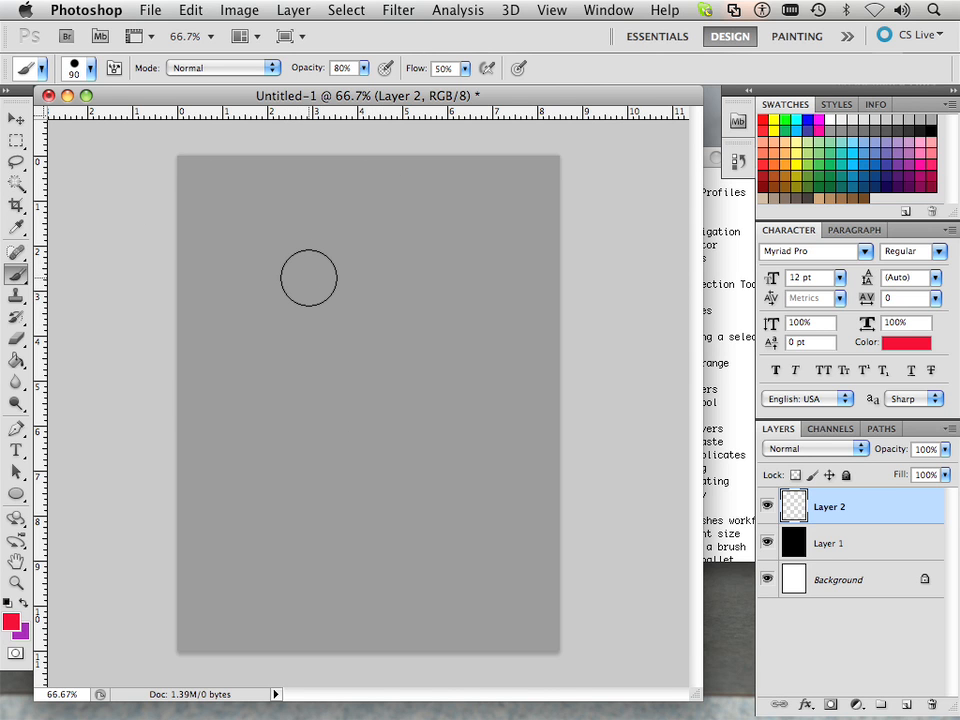
# Undo a trial red dab and set both the brush opacity and flow to 100%.
pyautogui.click(308, 278)
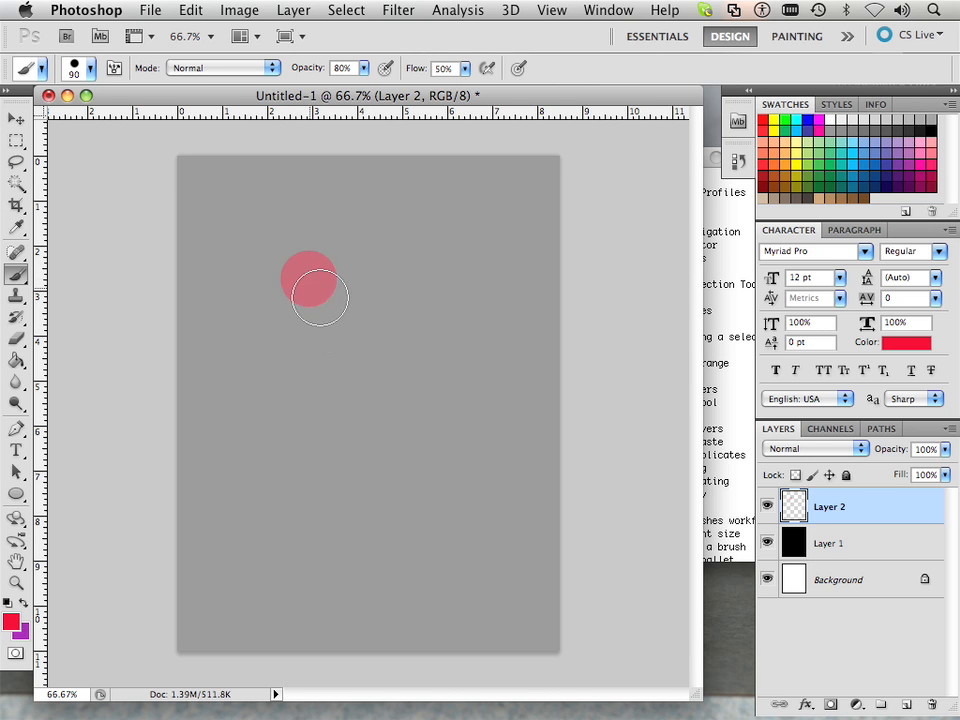
pyautogui.press('super+z')
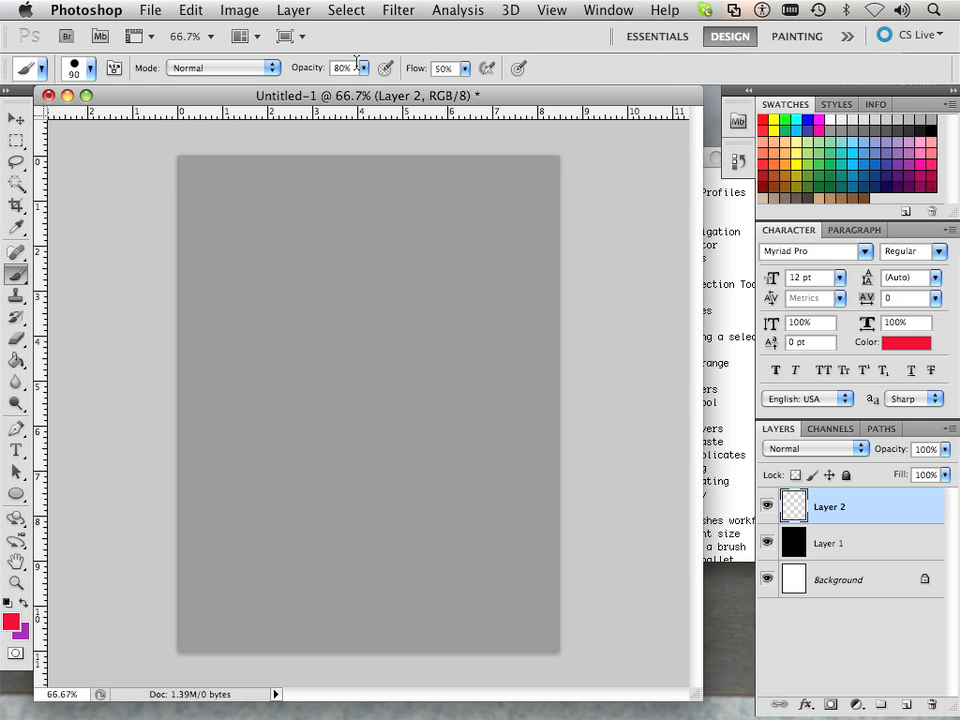
pyautogui.click(364, 68)
pyautogui.moveTo(365, 86); pyautogui.dragTo(540, 100)
pyautogui.click(465, 68)
pyautogui.click(300, 300)
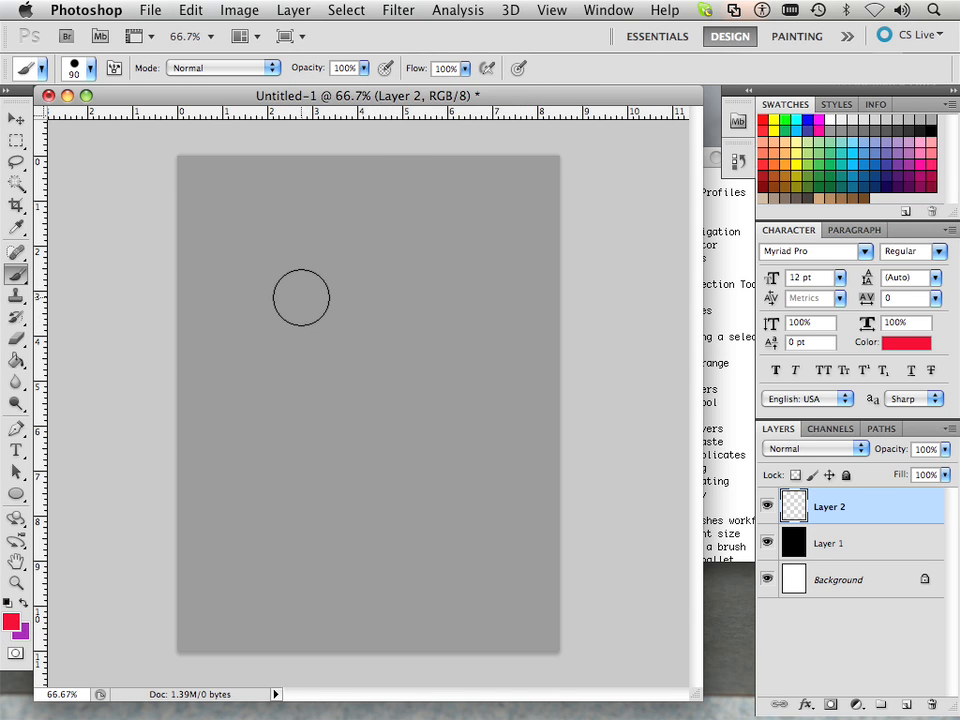
# Paint a red dot in the upper part of the page and a purple dot beside it, swapping the foreground and background colors.
pyautogui.click(300, 298)
pyautogui.click(23, 605)
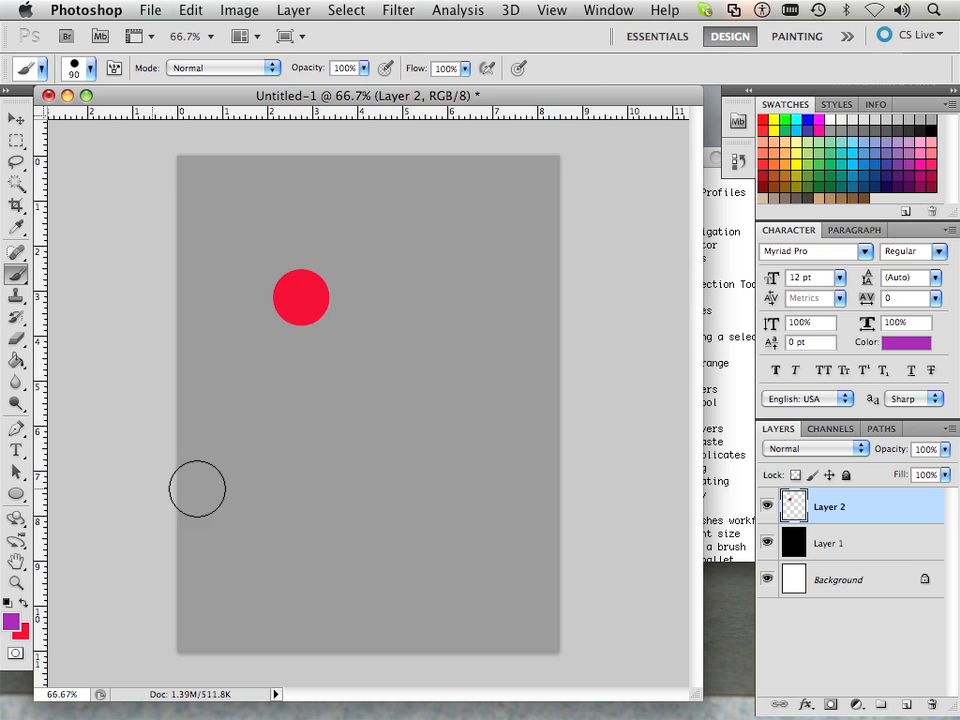
pyautogui.click(403, 301)
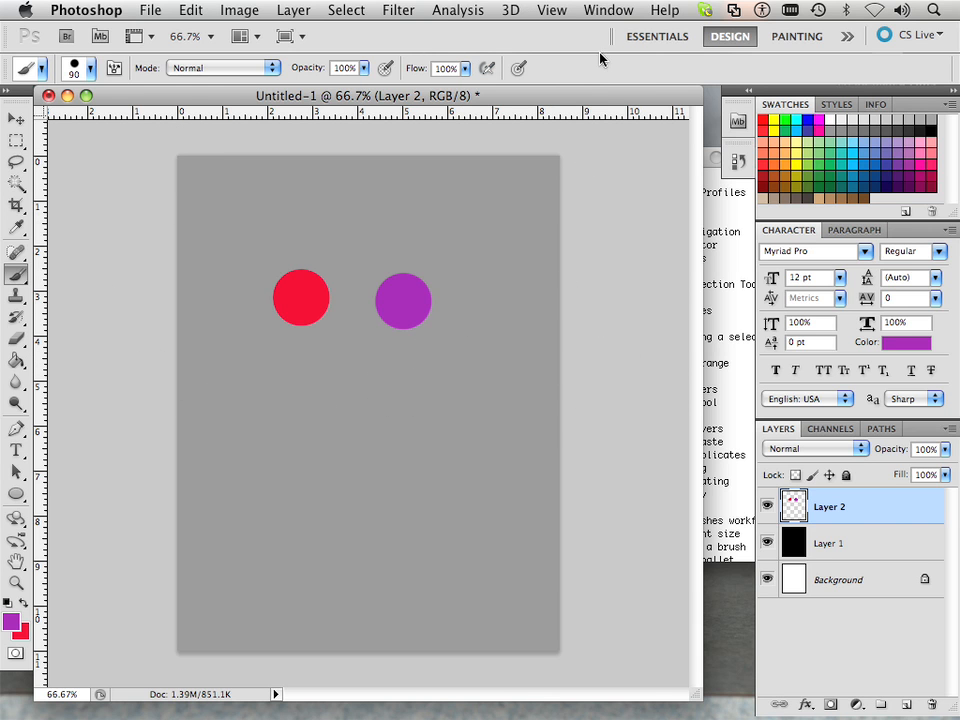
pyautogui.click(646, 15)
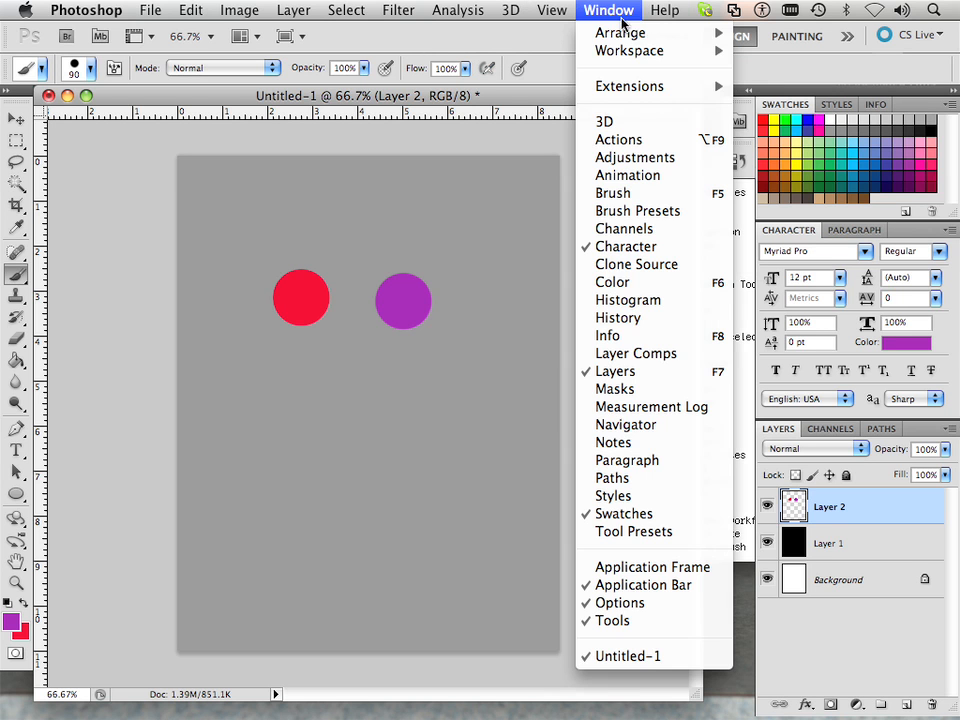
pyautogui.click(530, 40)
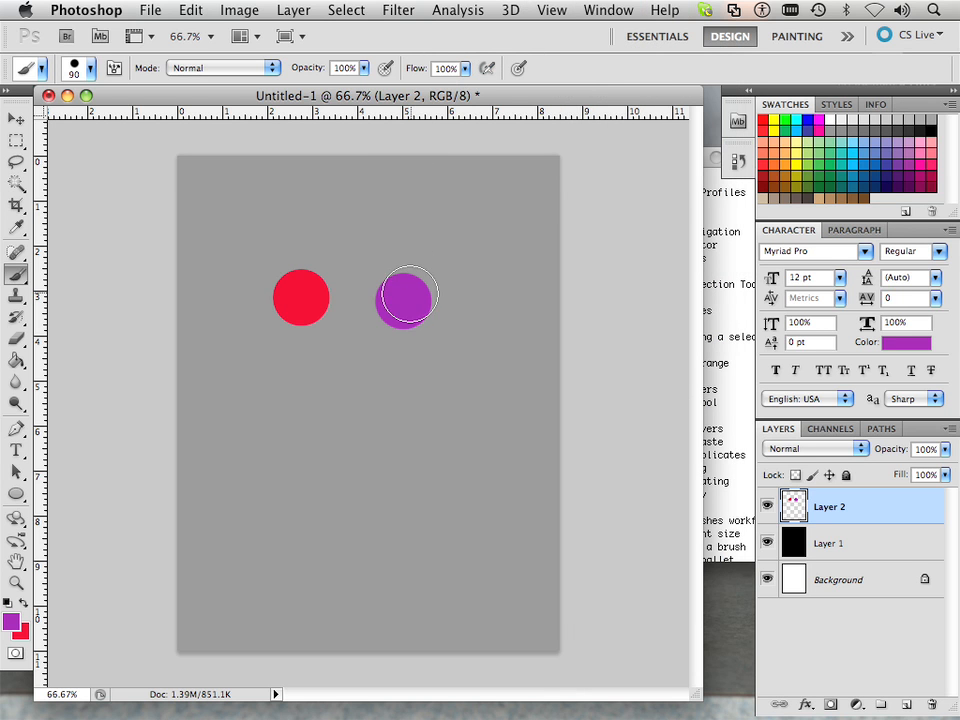
# Reduce the brush size to 40 pixels.
pyautogui.press('[')
pyautogui.press('[')
pyautogui.press('[')
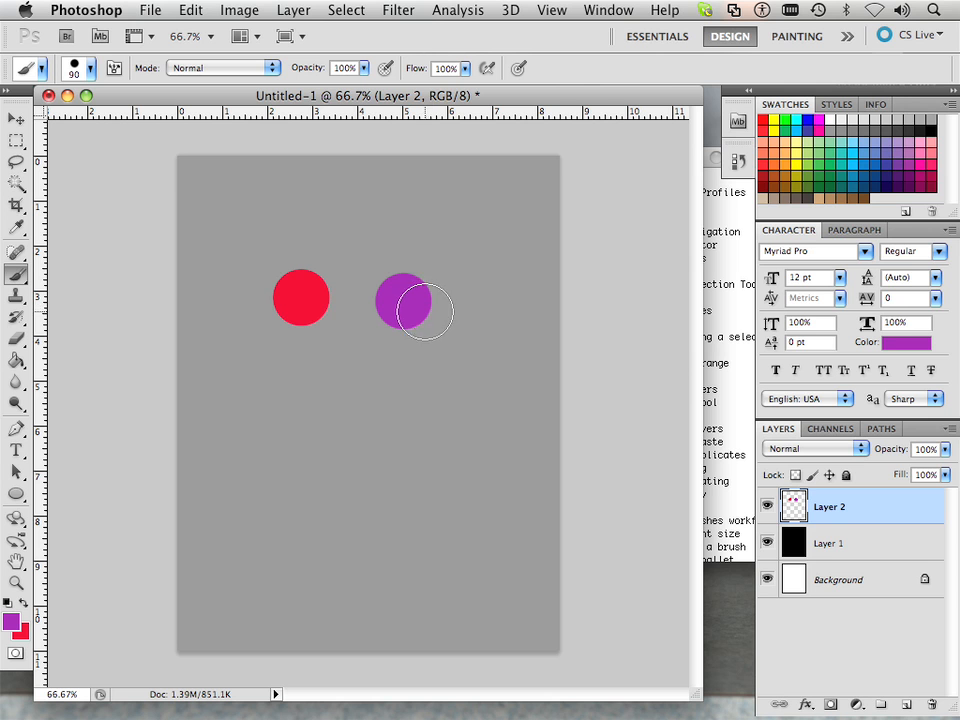
pyautogui.press('[')
pyautogui.press('[')
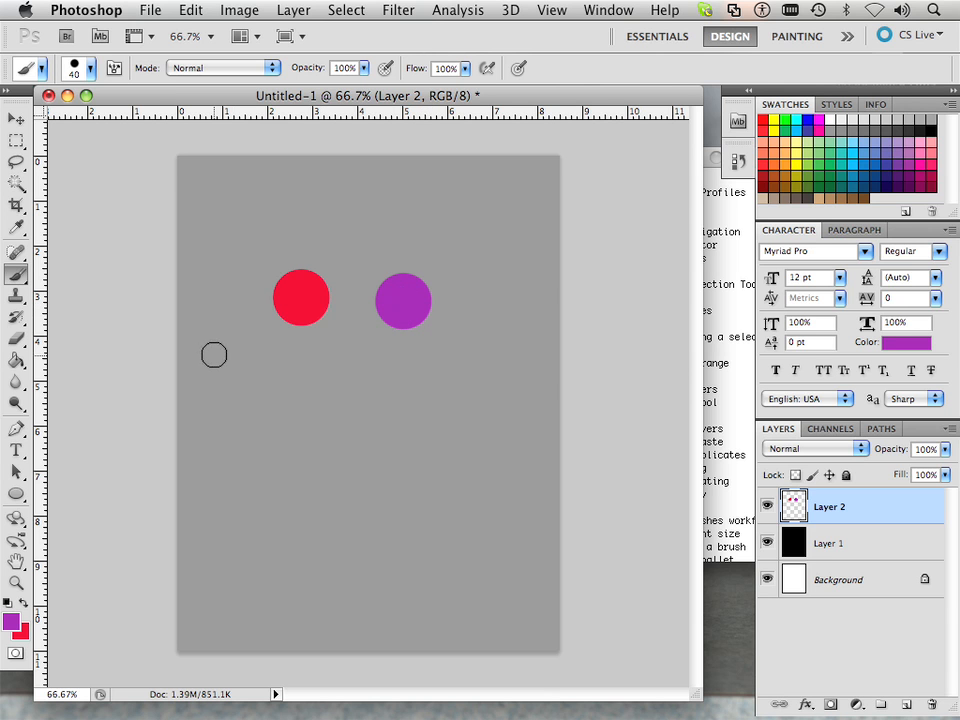
# Display the Color sliders for adjusting the foreground color in the workspace.
pyautogui.click(948, 104)
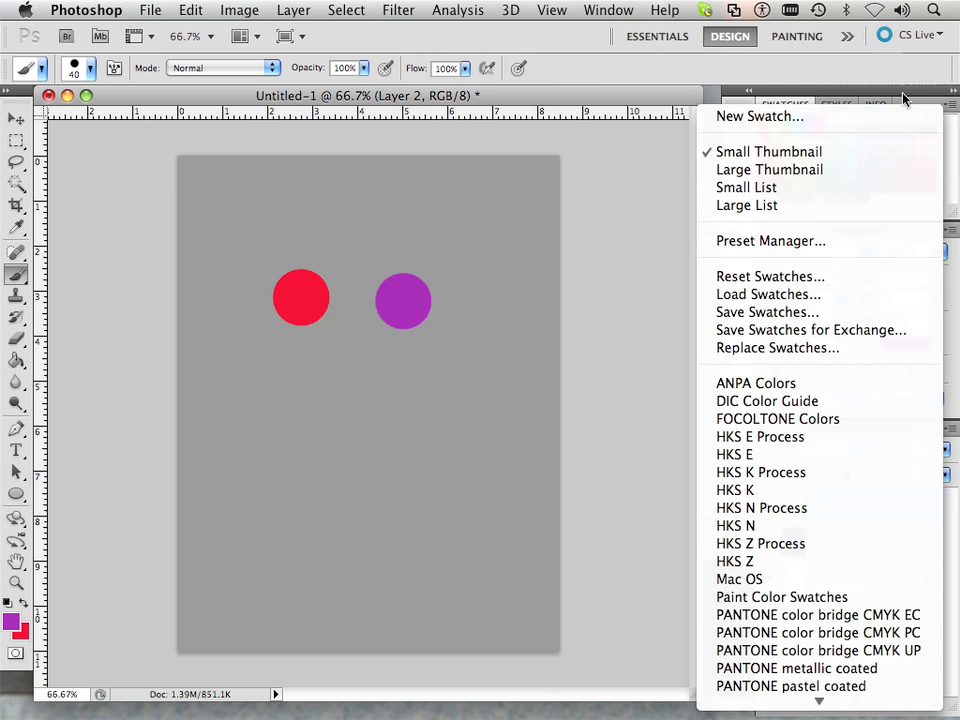
pyautogui.click(903, 97)
pyautogui.click(608, 10)
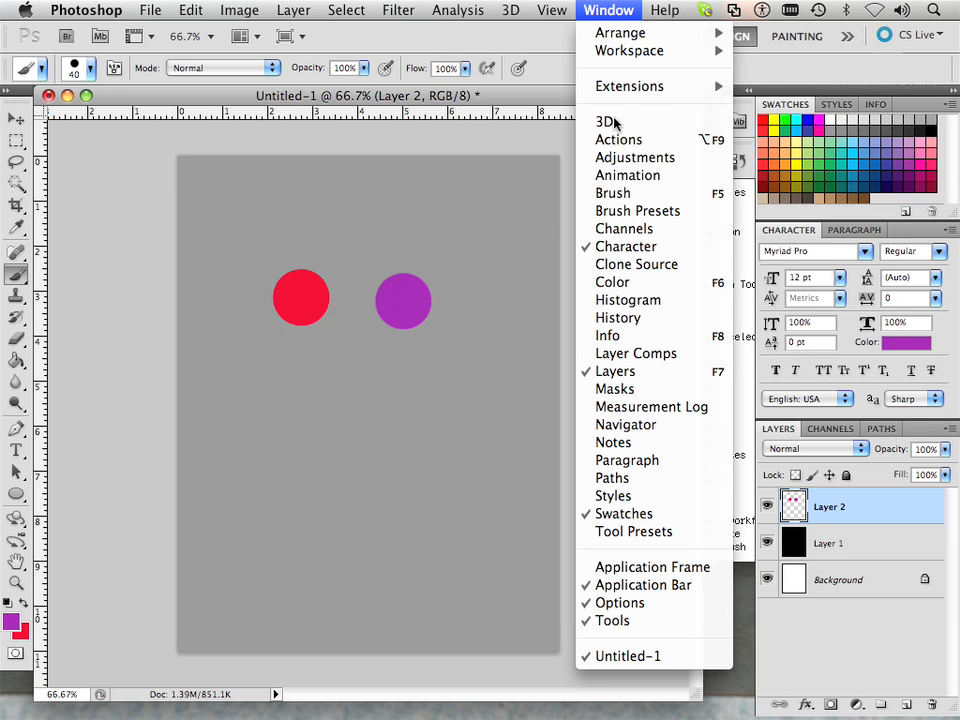
pyautogui.click(628, 282)
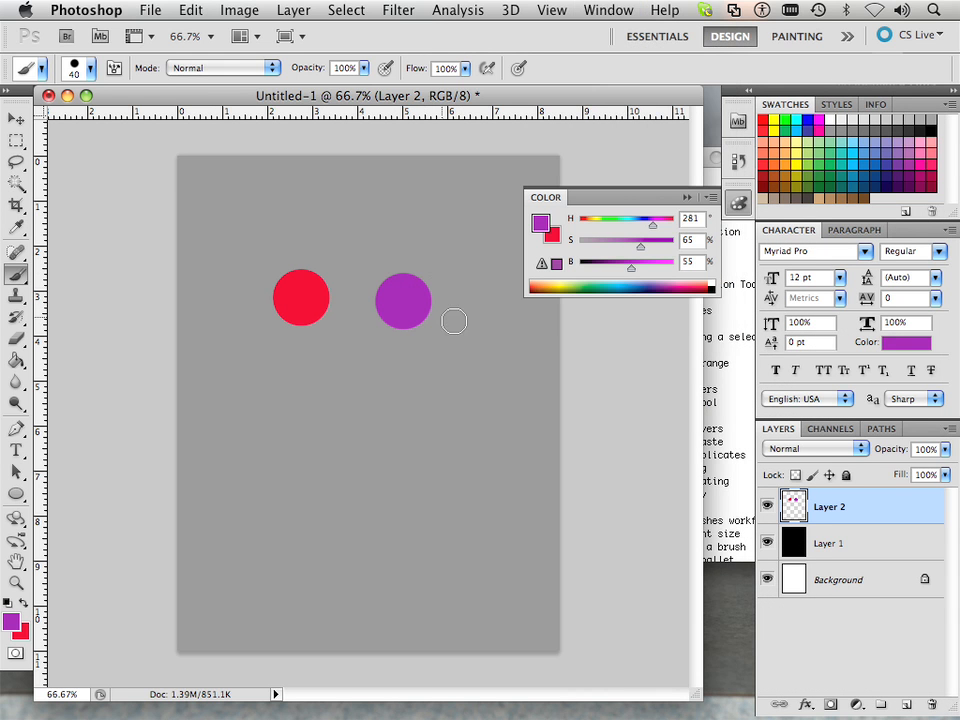
# Switch the color sliders to RGB mode and back to HSB mode.
pyautogui.click(708, 200)
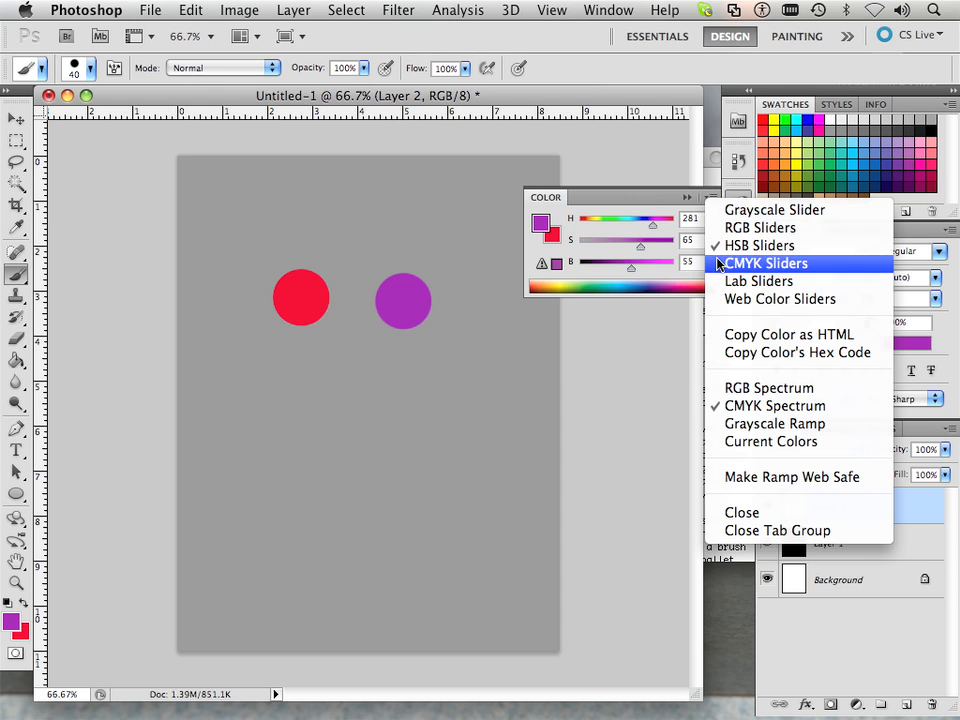
pyautogui.click(712, 227)
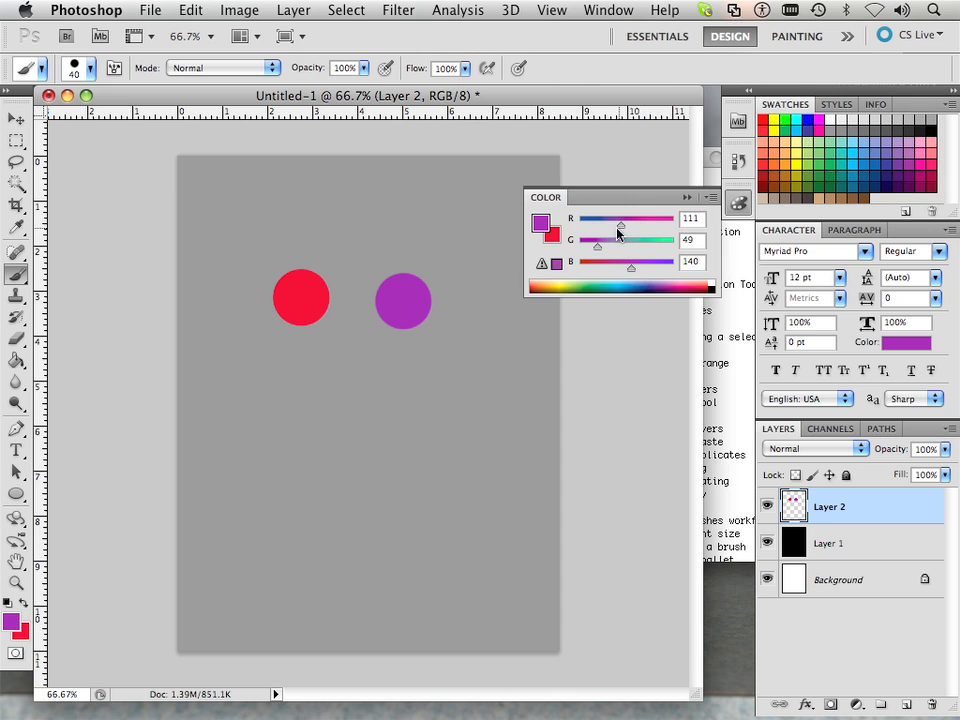
pyautogui.click(710, 197)
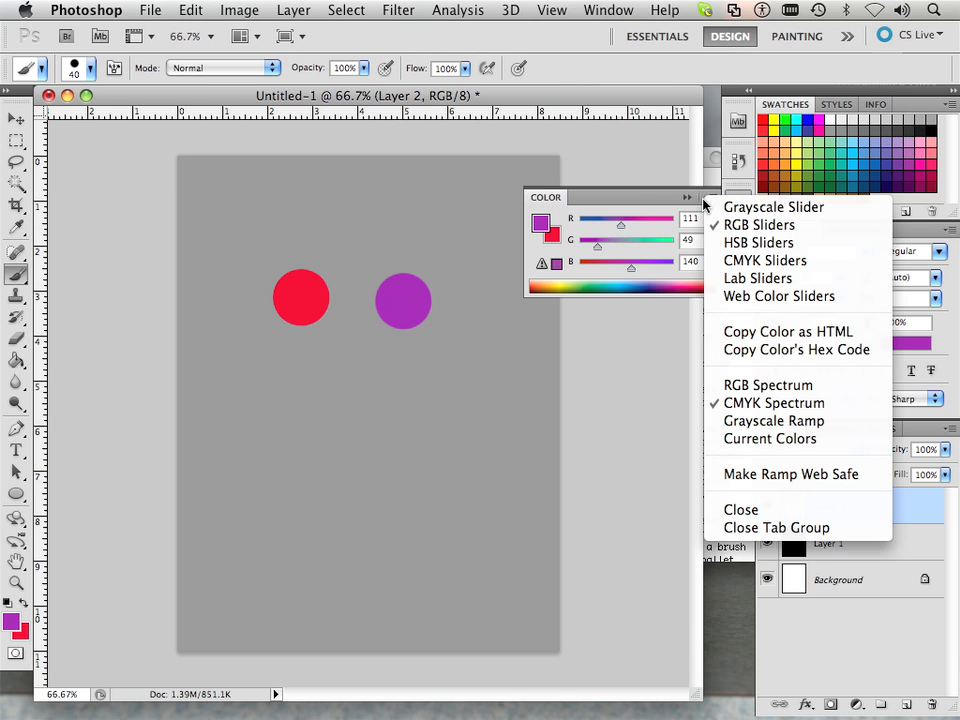
pyautogui.click(736, 245)
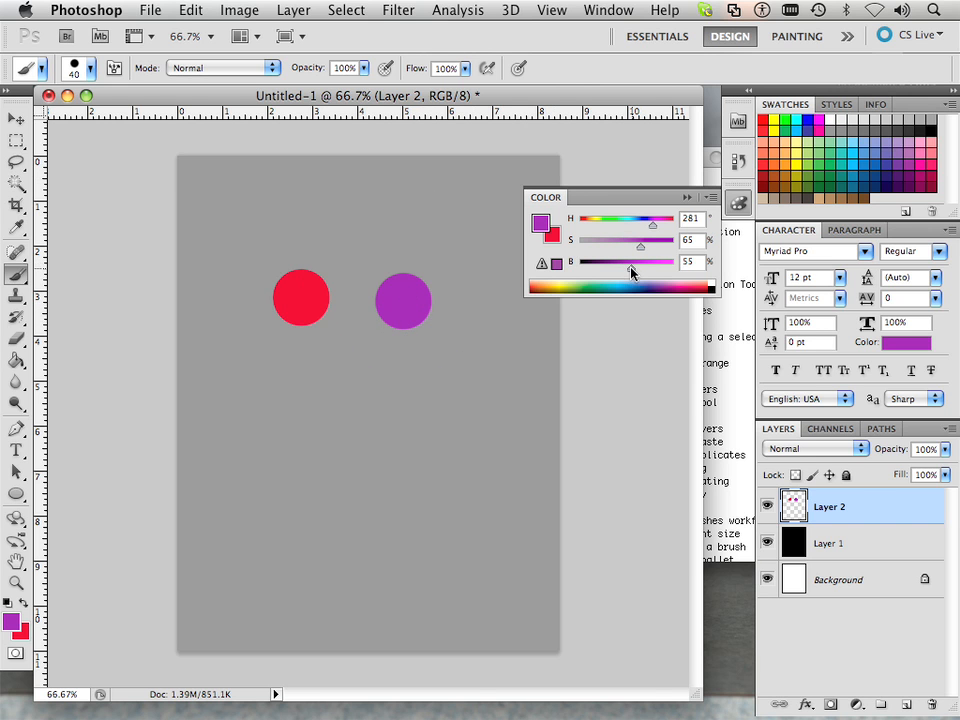
# Lower the purple's brightness to 43%, enlarge the brush to 60 pixels, and paint a darker dot overlapping the purple dot's lower edge.
pyautogui.moveTo(631, 271); pyautogui.dragTo(617, 271)
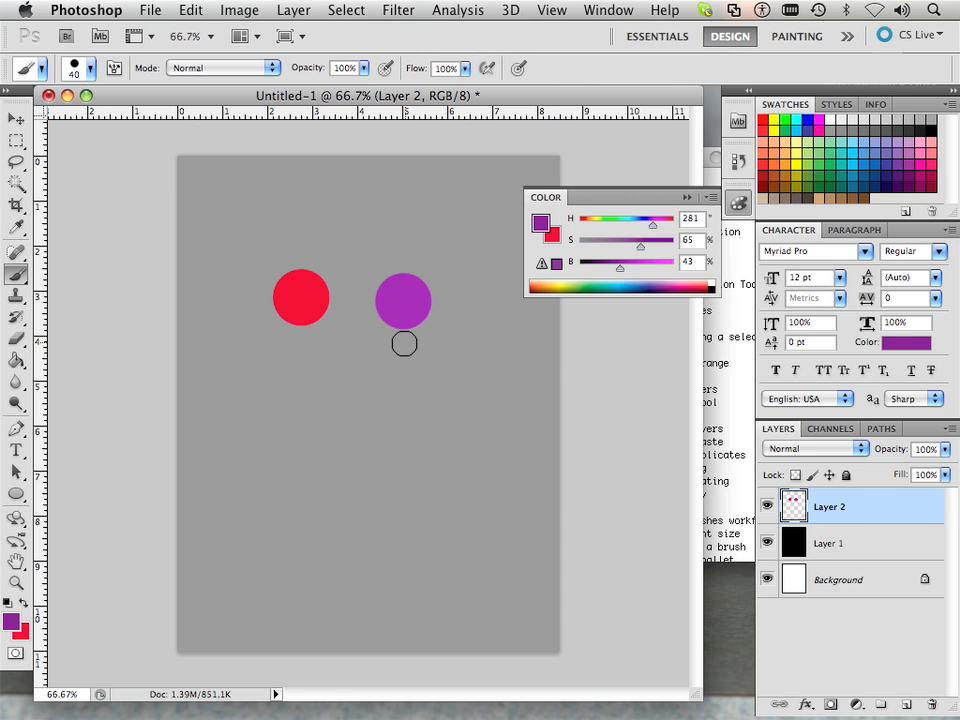
pyautogui.press(']')
pyautogui.press(']')
pyautogui.press(']')
pyautogui.press(']')
pyautogui.click(401, 335)
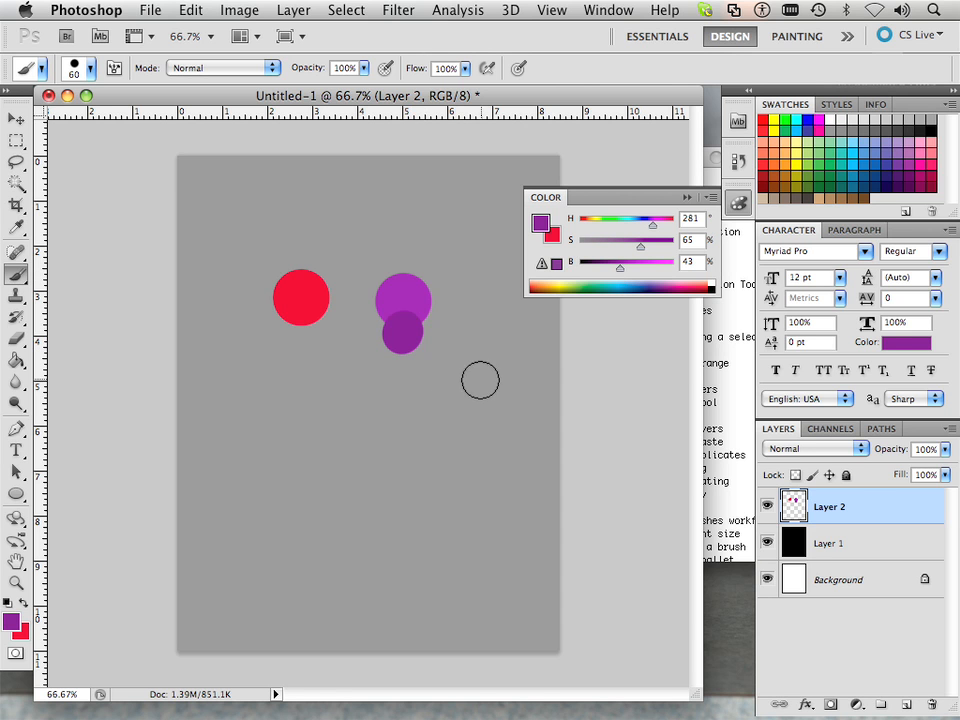
# Lower the brightness to 19%, enlarge the brush to 70 pixels, and paint a deep purple dot at the bottom of the purple column.
pyautogui.moveTo(620, 270); pyautogui.dragTo(596, 270)
pyautogui.press(']')
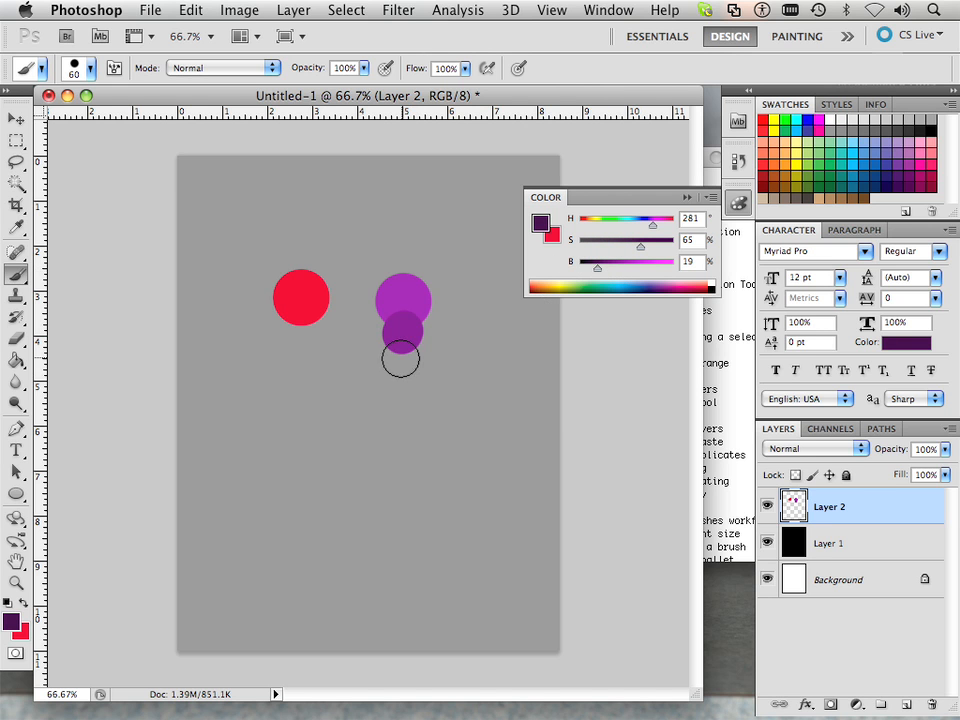
pyautogui.click(401, 352)
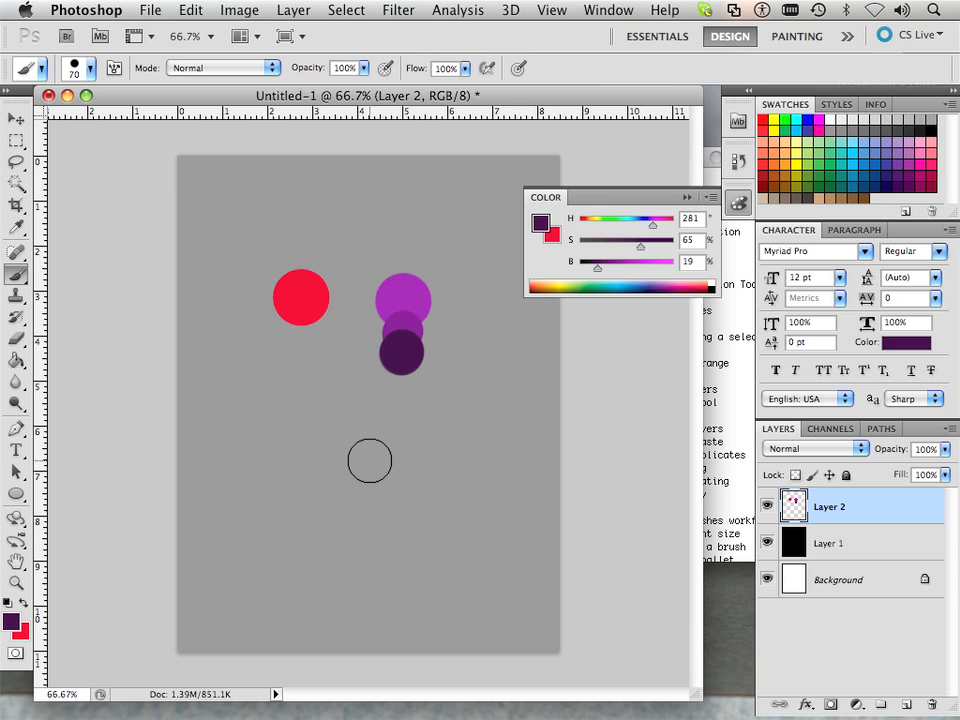
# Sample the red dot's color and paint two progressively darker dots below it, at 44% and 30% brightness.
pyautogui.keyDown('alt'); pyautogui.click(310, 298); pyautogui.keyUp('alt')
pyautogui.moveTo(667, 262)
pyautogui.mouseDown()
pyautogui.moveTo(621, 261)
pyautogui.moveTo(616, 272)
pyautogui.mouseUp()
pyautogui.click(296, 340)
pyautogui.click(301, 333)
pyautogui.click(300, 334)
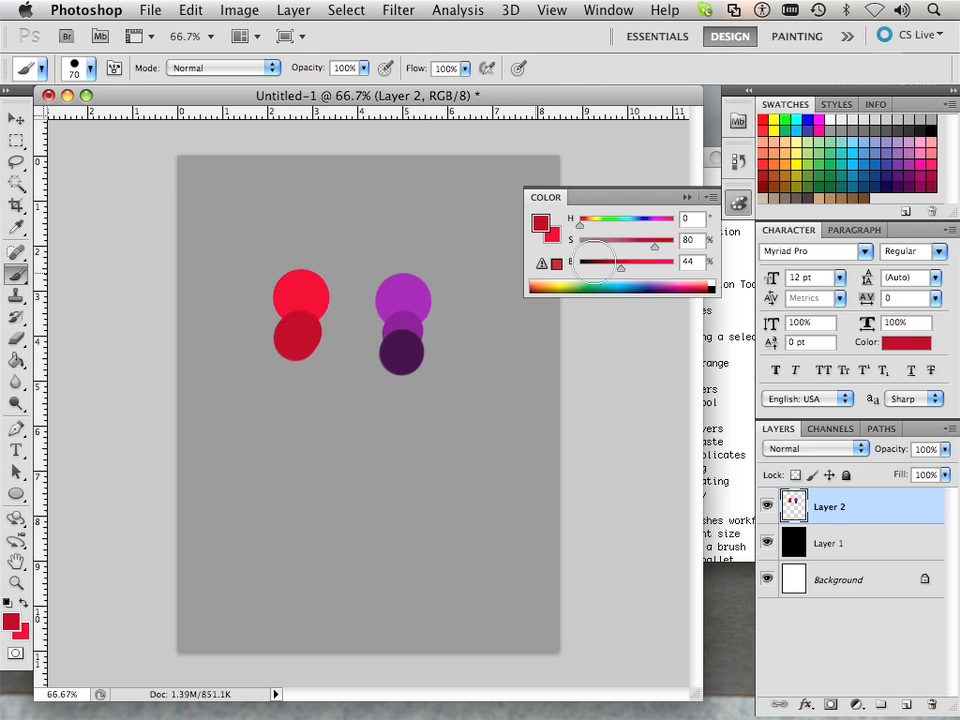
pyautogui.moveTo(621, 269); pyautogui.dragTo(607, 270)
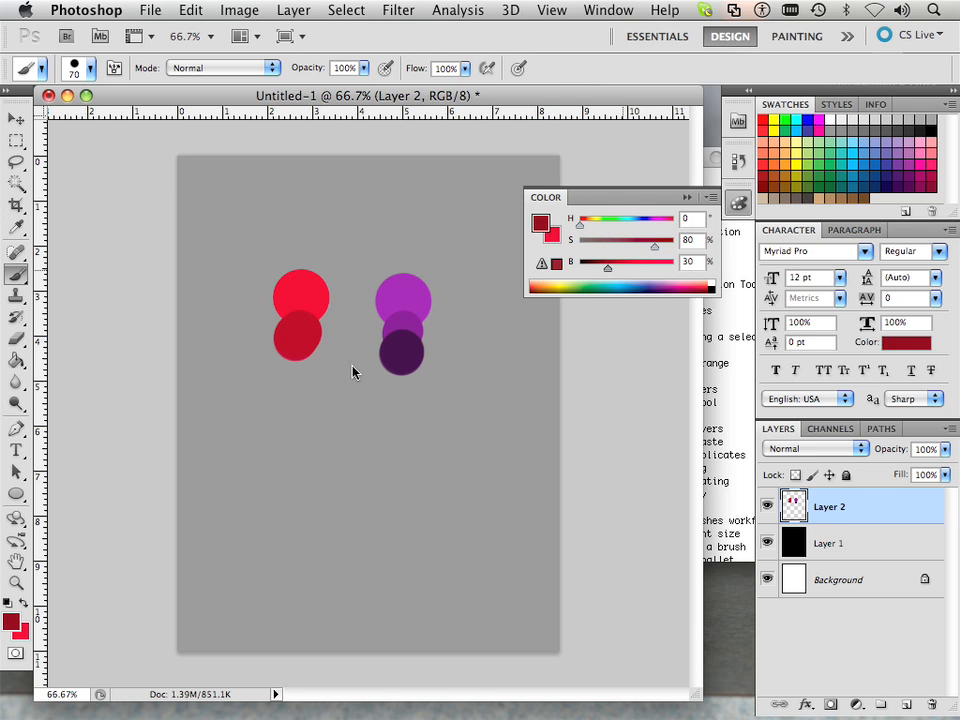
pyautogui.click(296, 363)
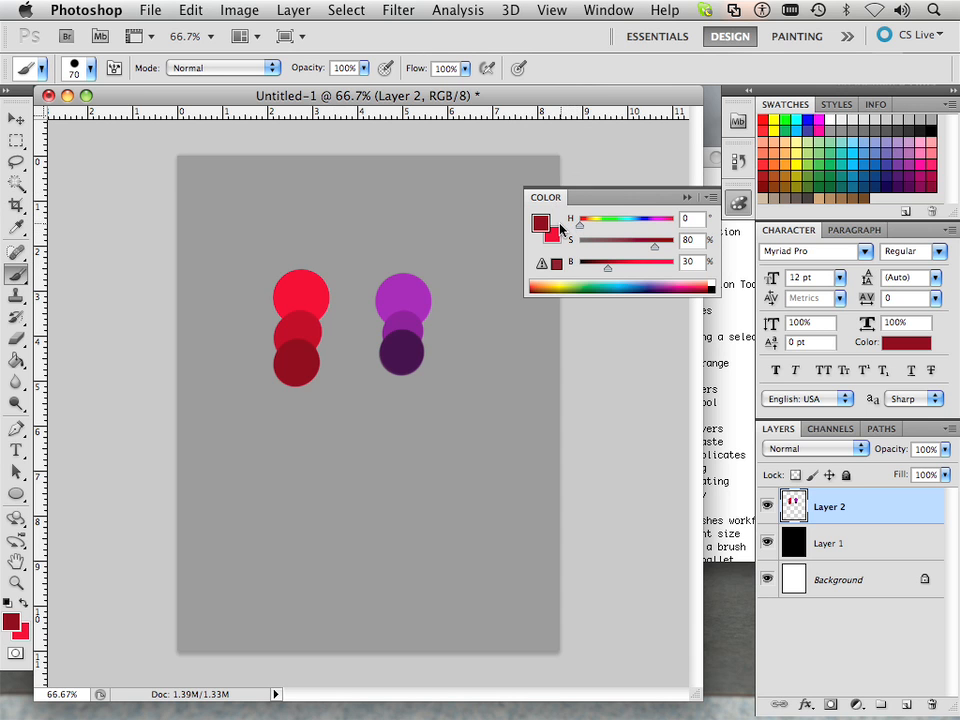
# Open the Kuler extension.
pyautogui.click(610, 11)
pyautogui.moveTo(710, 86)
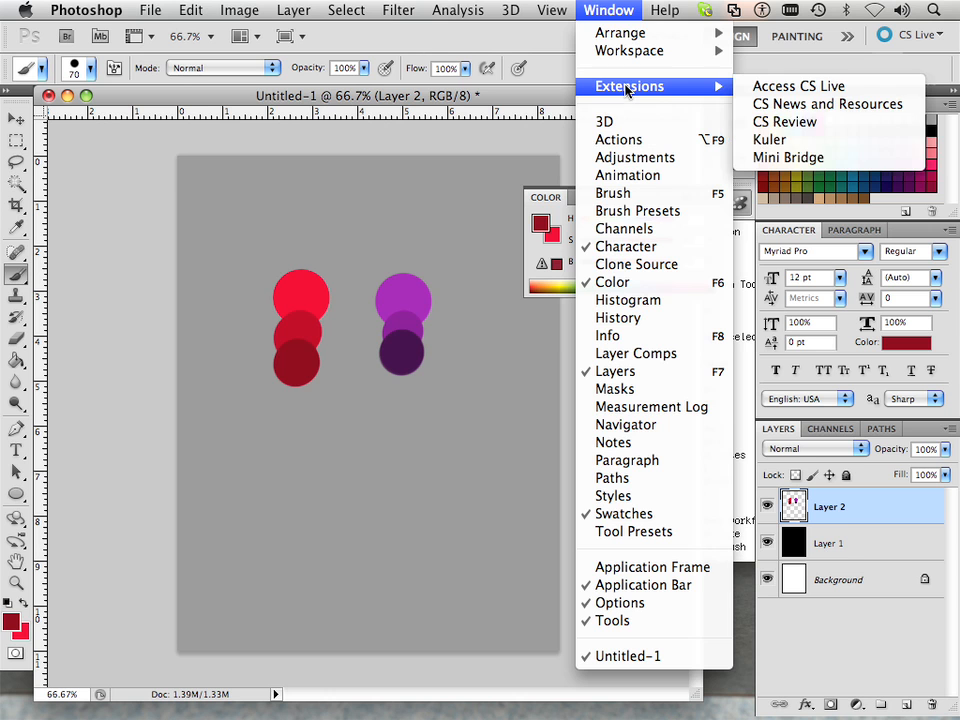
pyautogui.click(768, 139)
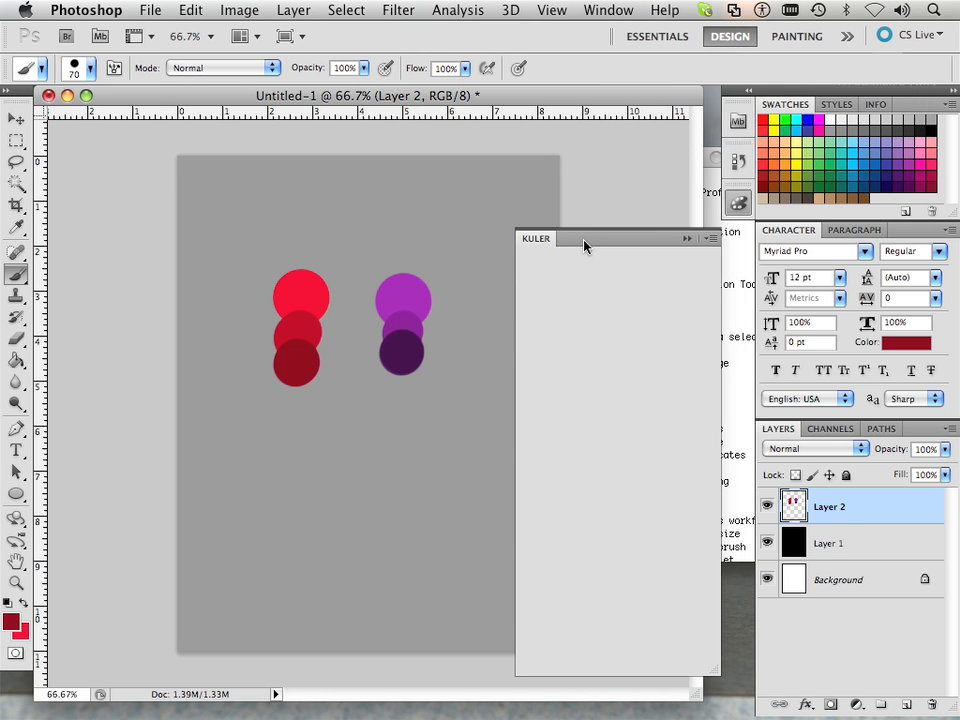